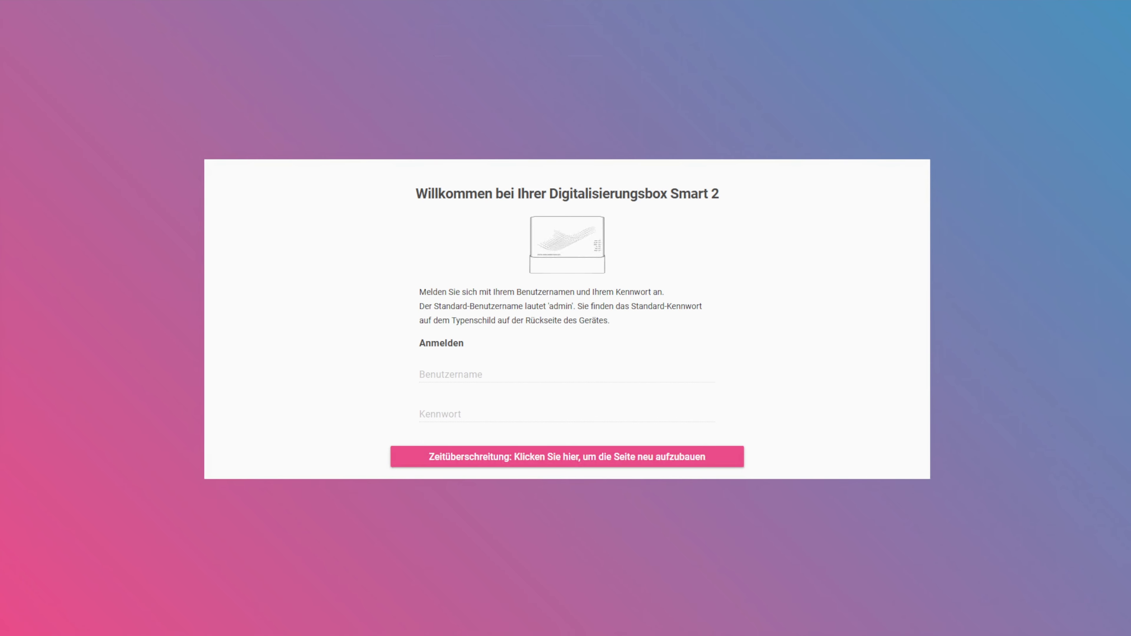
- Reload the expired login page and log in as admin with the account password
left_click(668, 463)
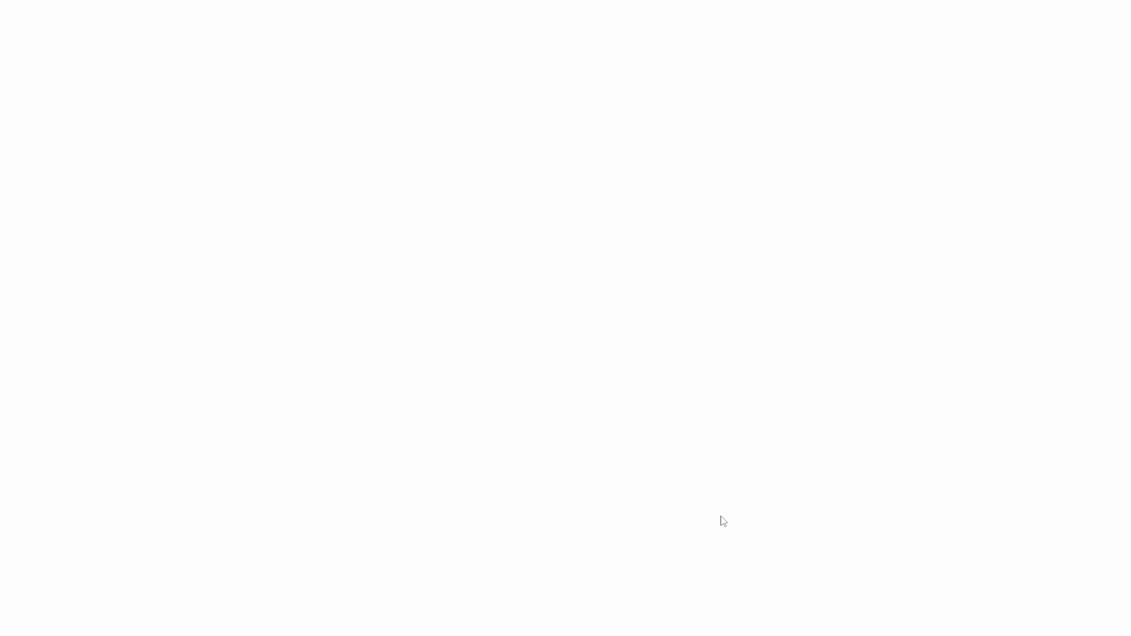
type("admin")
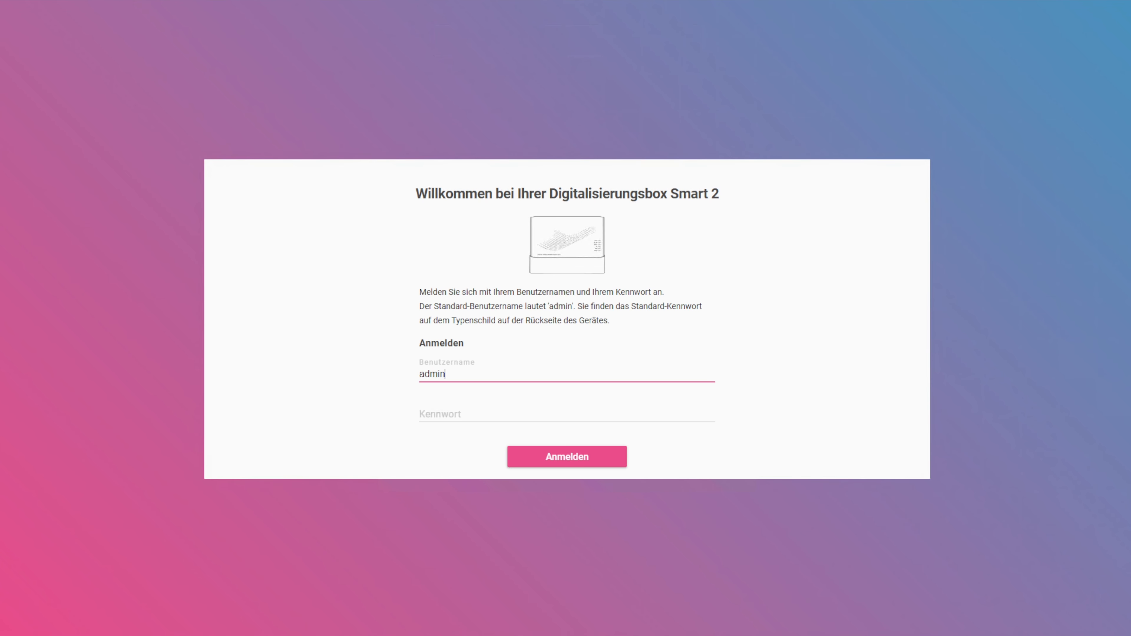
key("Tab")
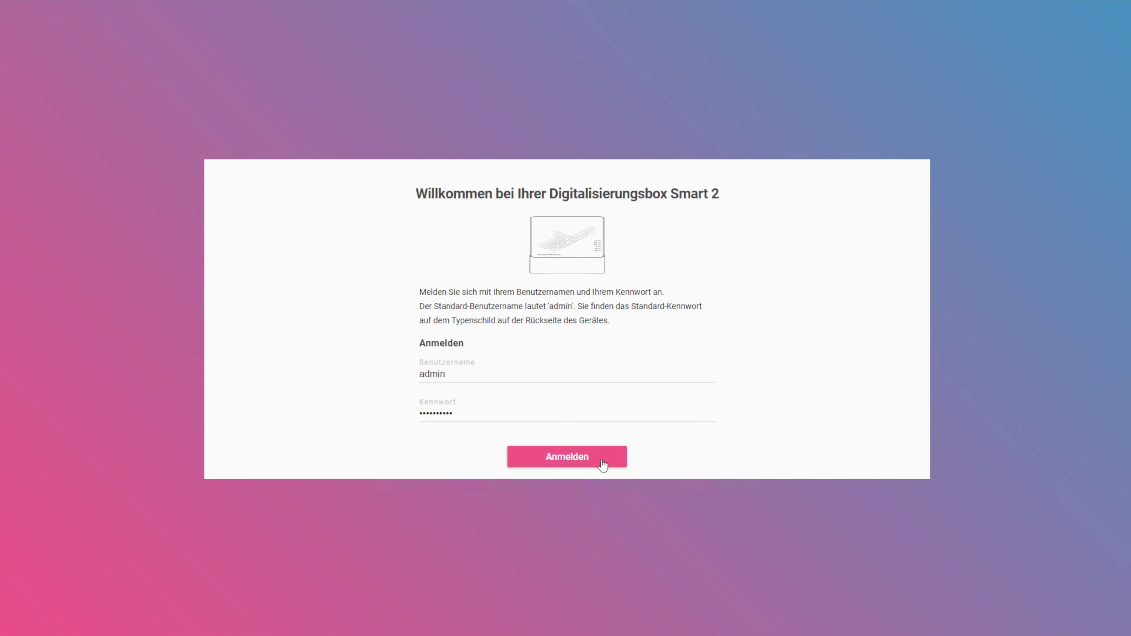
left_click(601, 460)
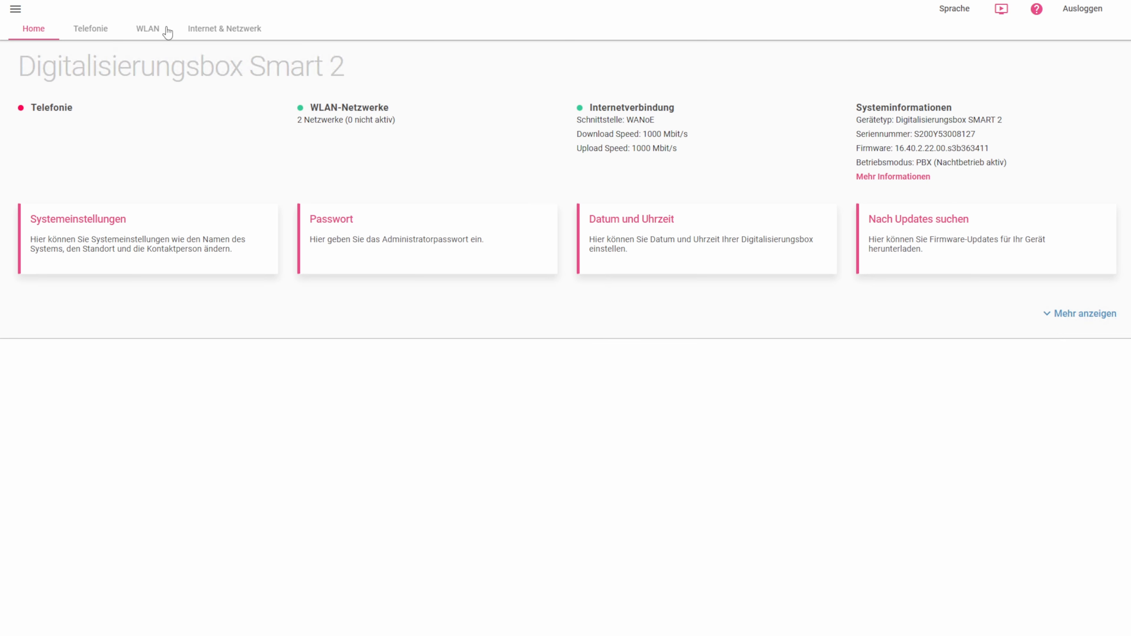
- Check the IP address, subnet mask and DHCP range in the detailed network overview, and return to the Internet & Netzwerk page
left_click(240, 30)
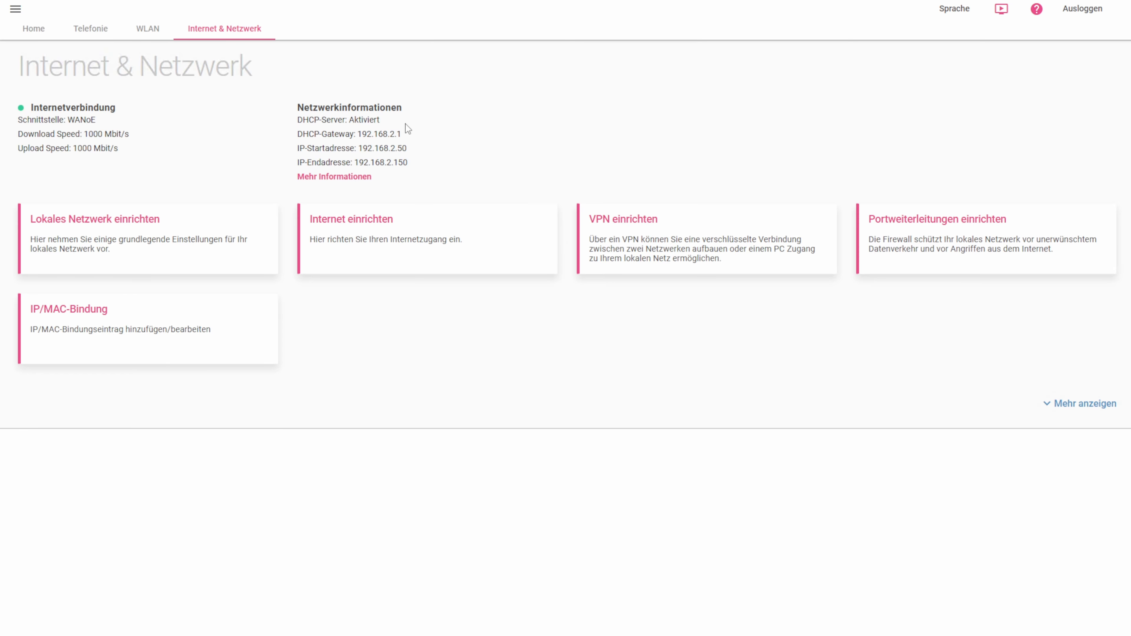
left_click(357, 178)
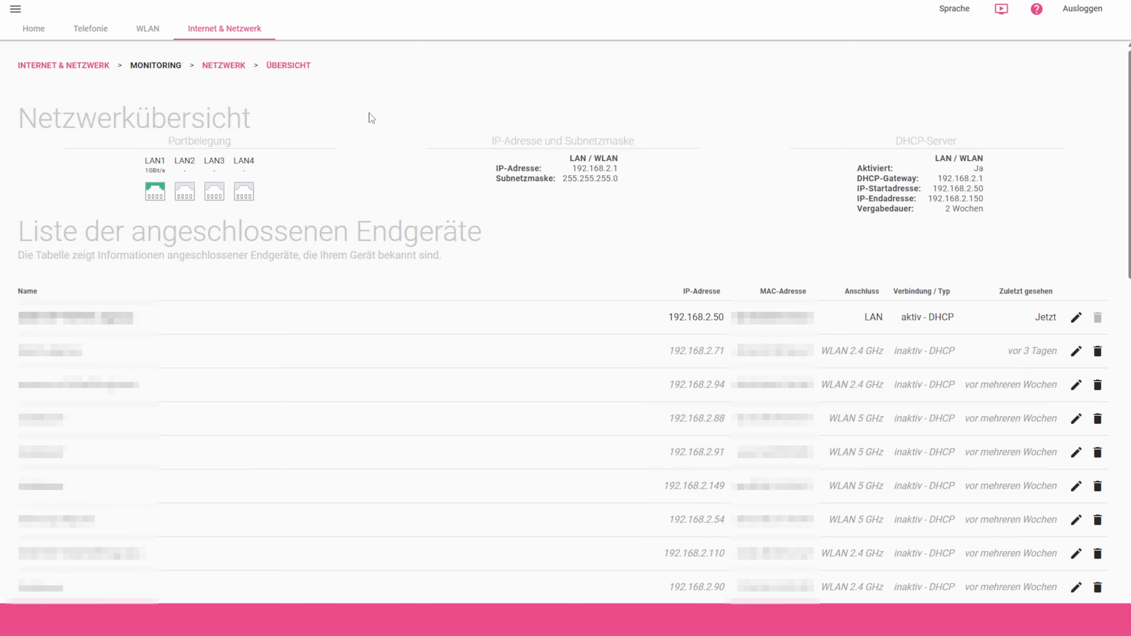
left_click(244, 33)
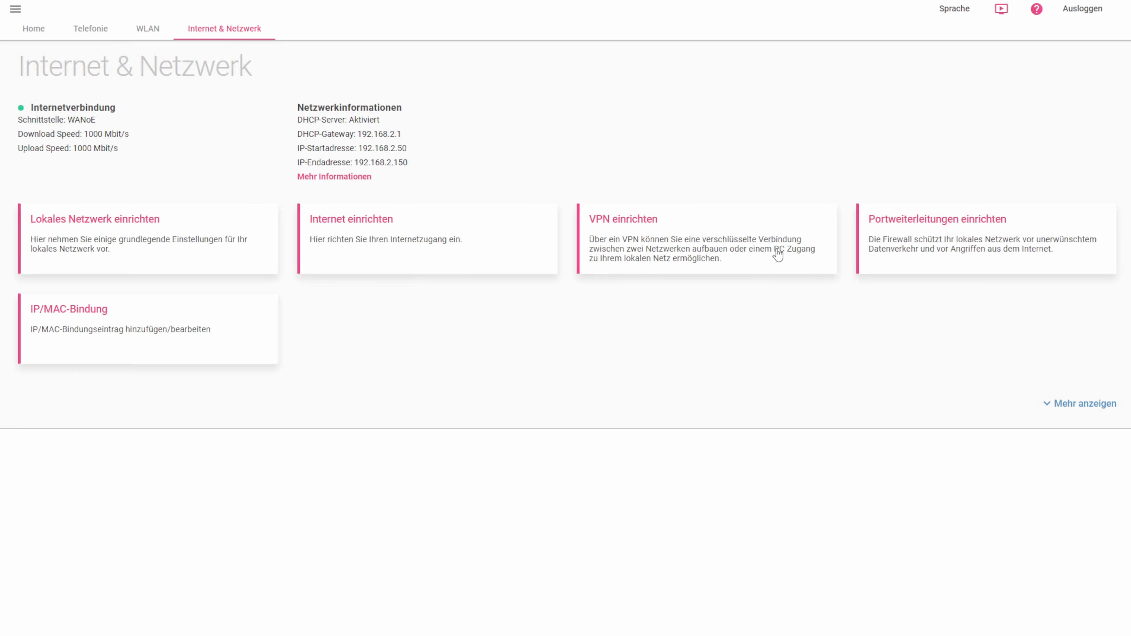
- Start a network-to-network VPN connection described as "Vernetzung Bonn und Frankfurt" with local ID DigiBox-Standort-Frankfurt and remote ID DigiBox-Standort-Bonn
left_click(794, 257)
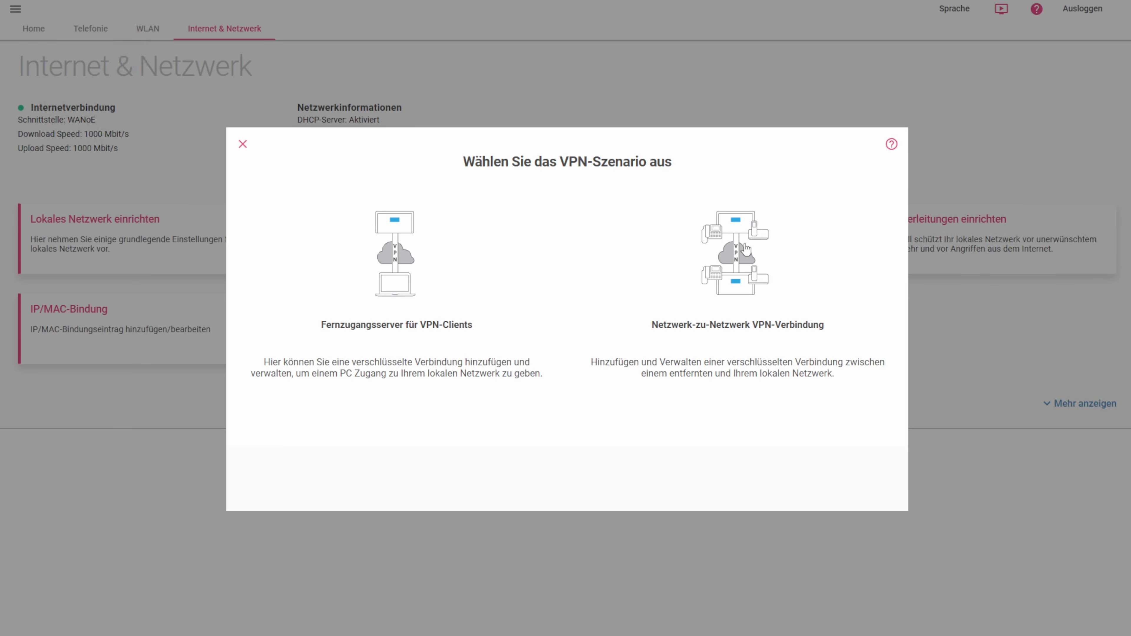
left_click(747, 250)
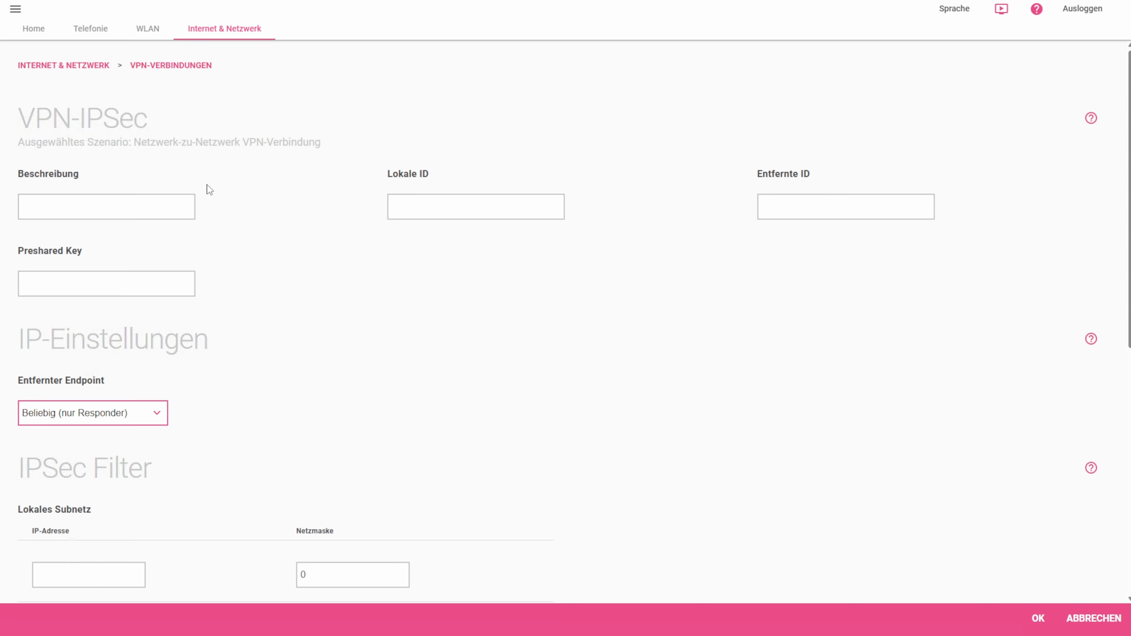
left_click(49, 202)
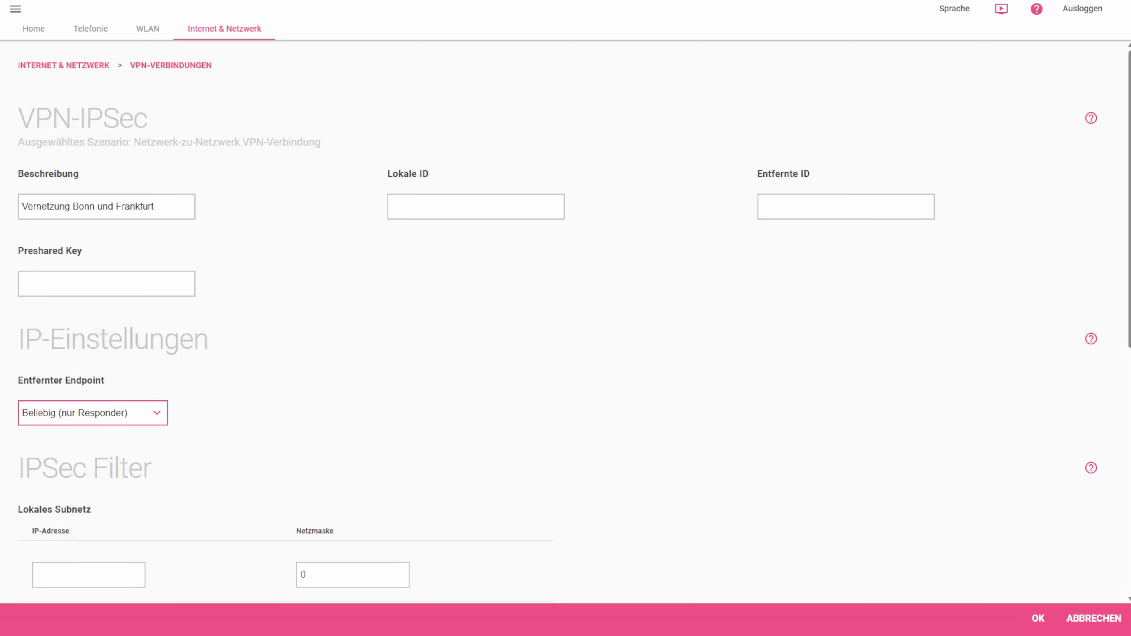
key("Tab")
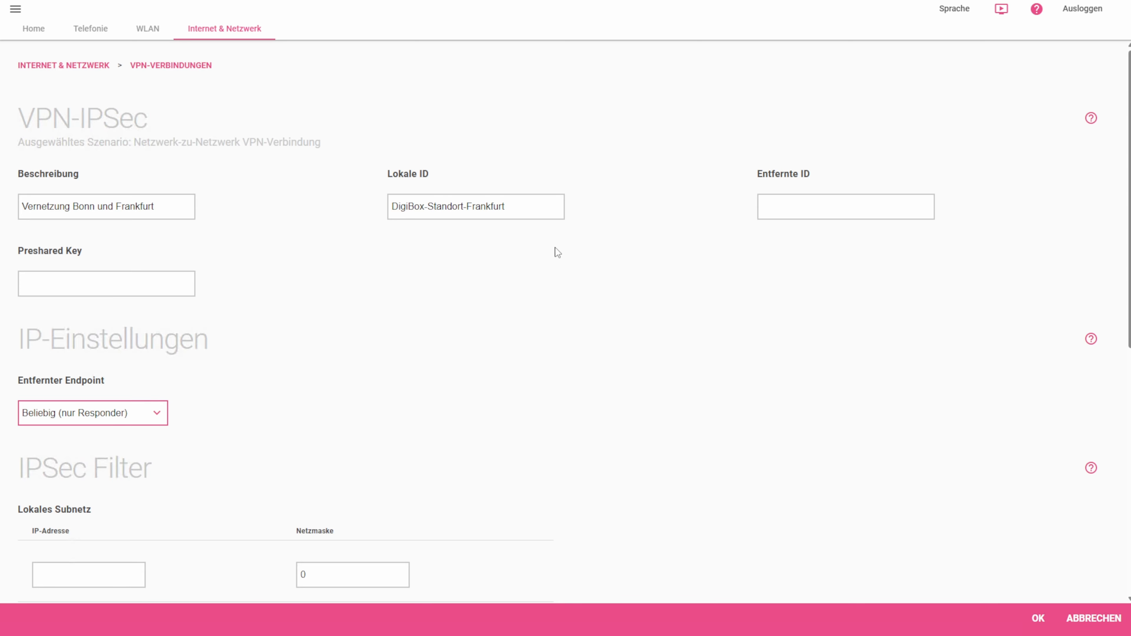
left_click(846, 207)
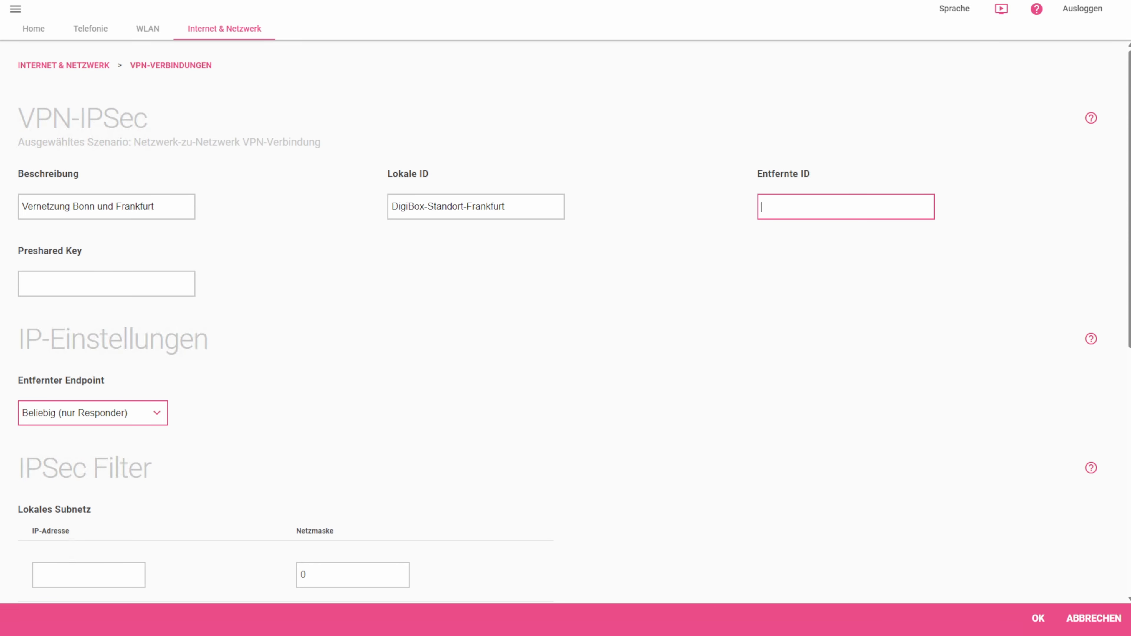
type("DigiBox-Standort-Bonn")
left_click(409, 319)
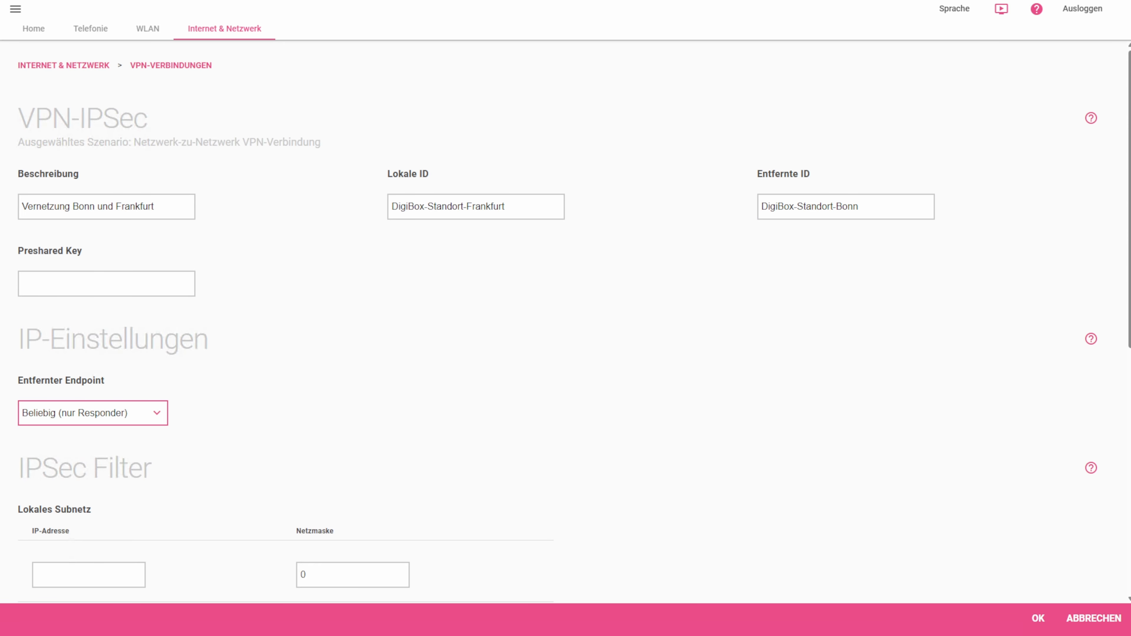
- Enter the preshared key, set the remote endpoint to "IP-Adresse oder Domainname" and fill in the remote site's address
left_click(107, 284)
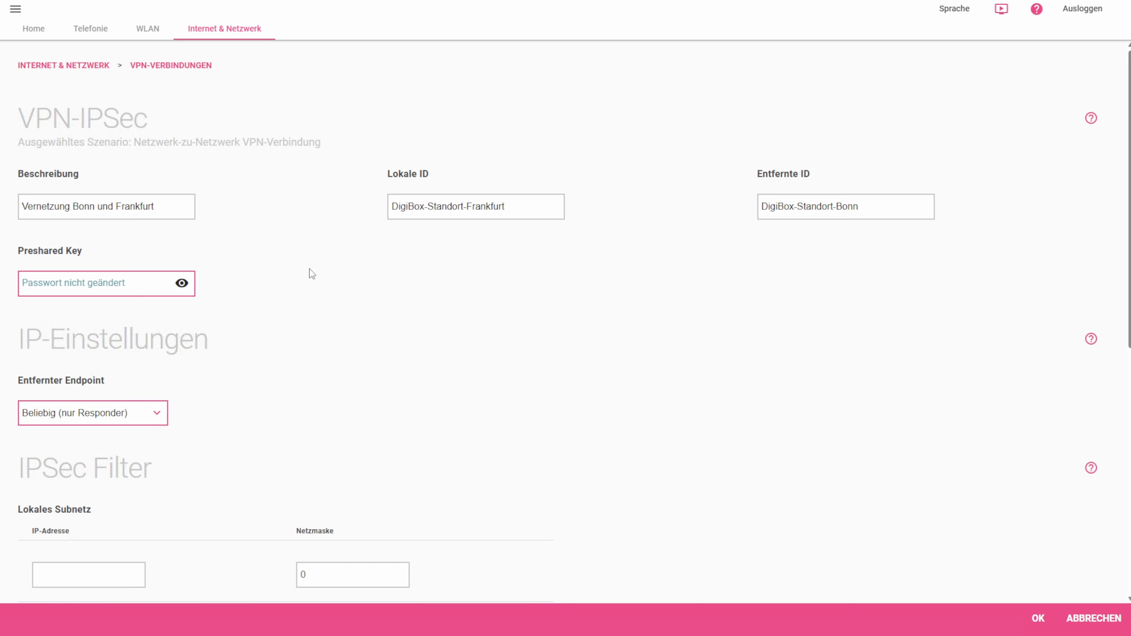
key("ctrl+v")
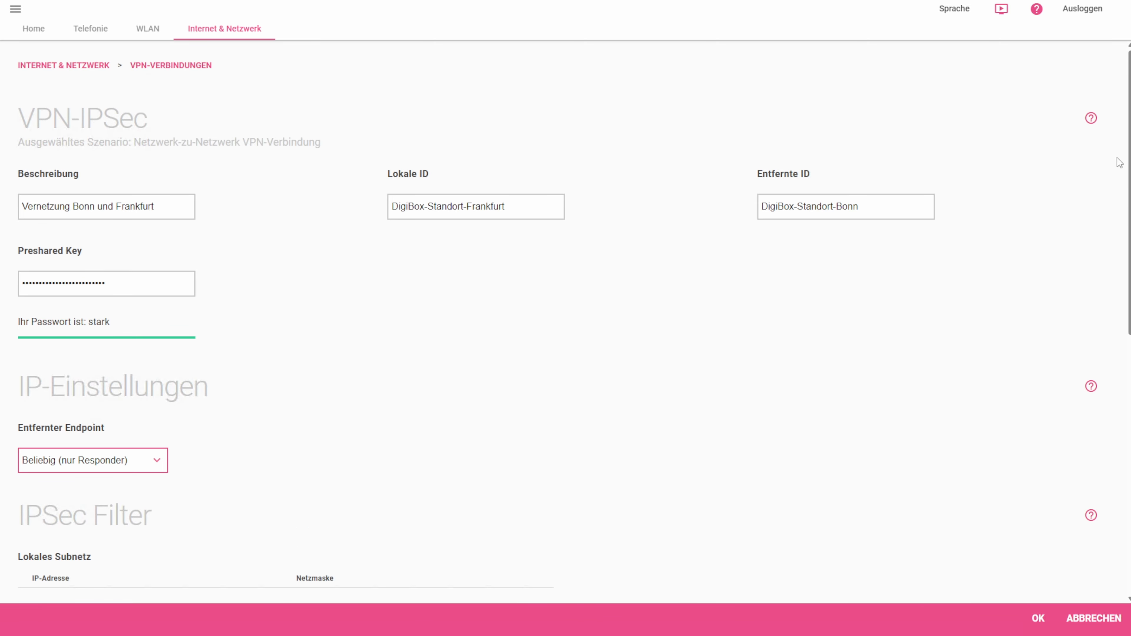
scroll(390, 255, "down", 5)
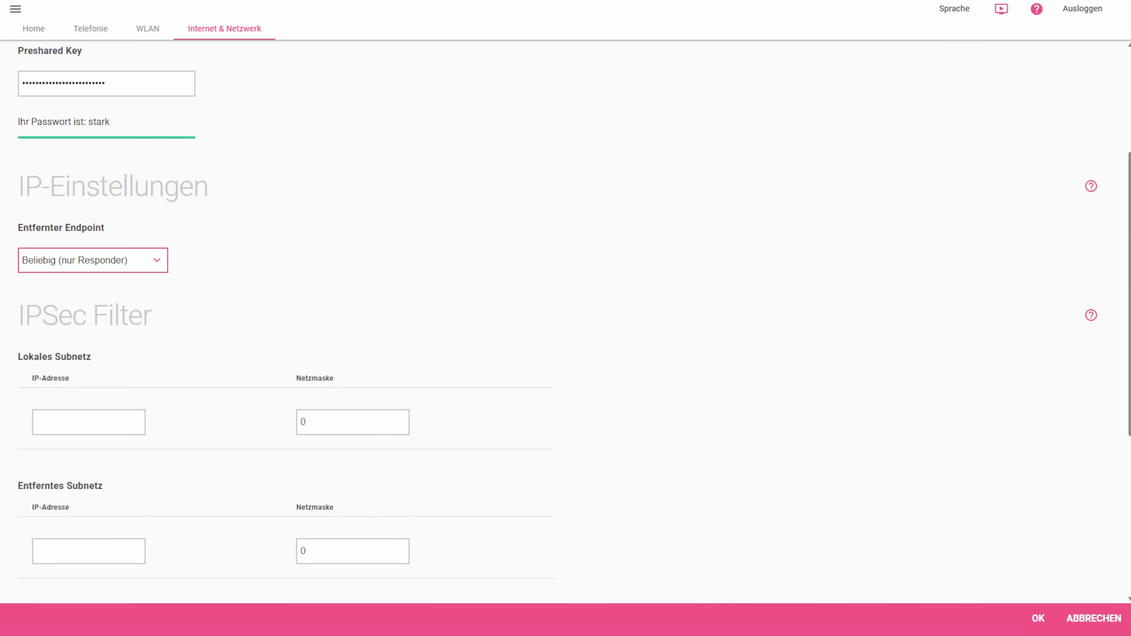
left_click(121, 262)
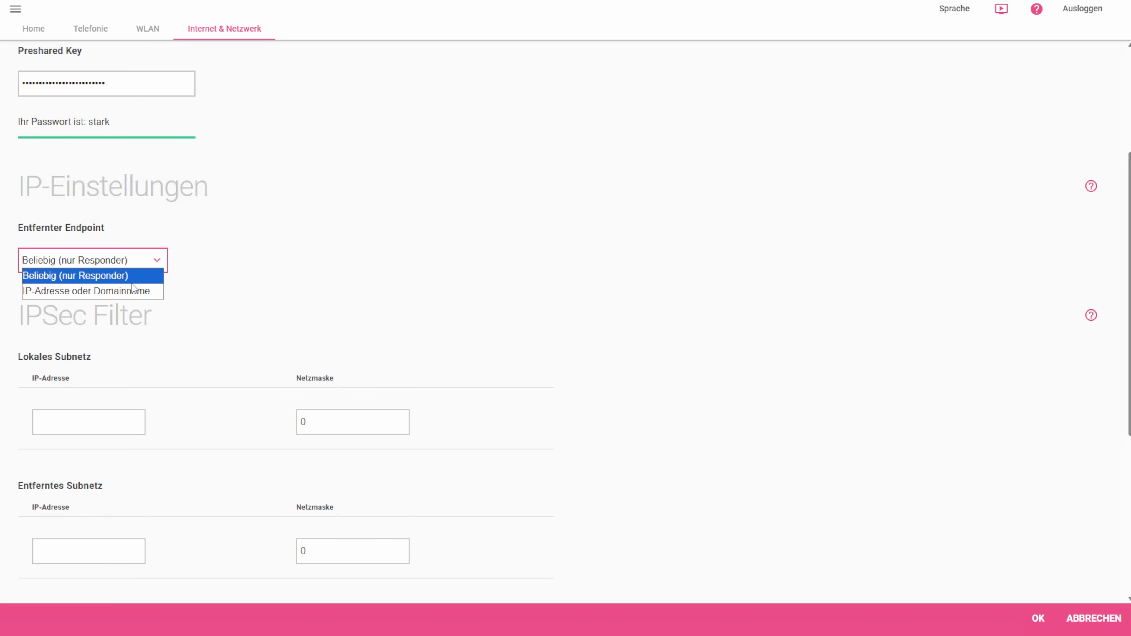
left_click(89, 292)
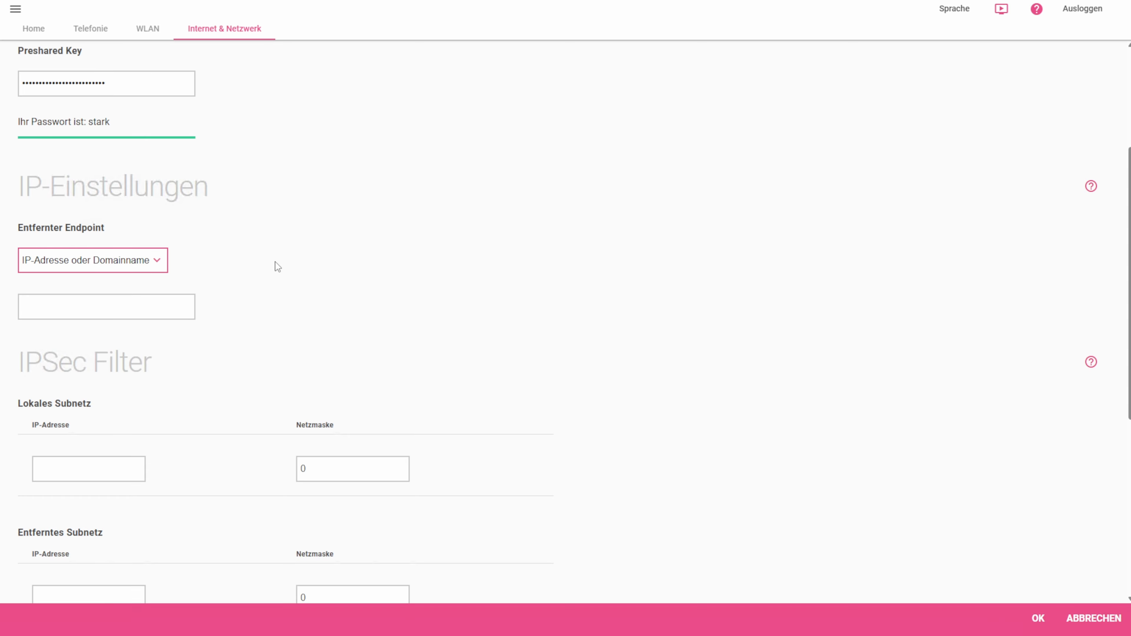
left_click(90, 306)
type("84.243.98.154")
left_click(221, 314)
- Set the IPSec filter's local subnet to 192.168.2.0 and remote subnet to 10.0.0.0, both with netmask 24, and save the VPN connection
left_click_drag(1130, 241, 1093, 383)
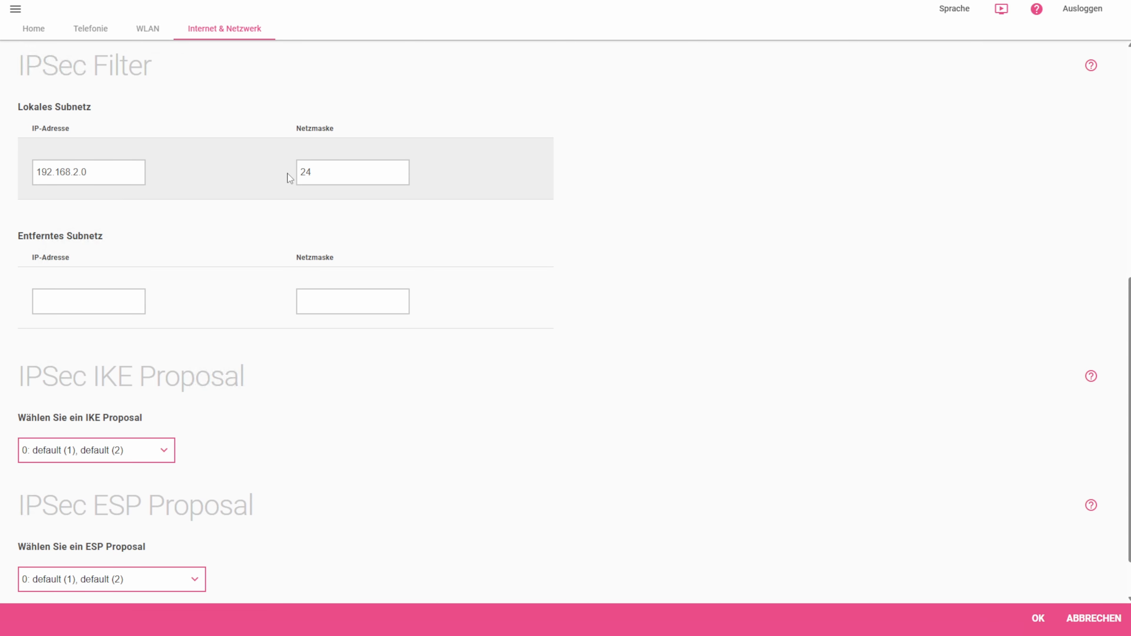
left_click(129, 301)
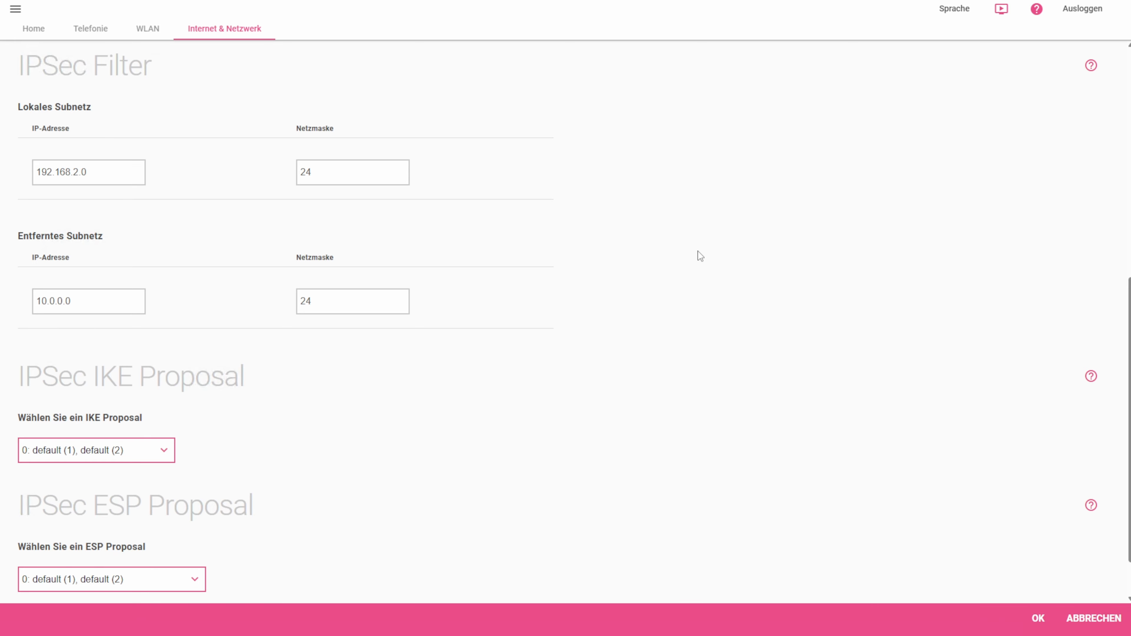
scroll(703, 258, "down", 1)
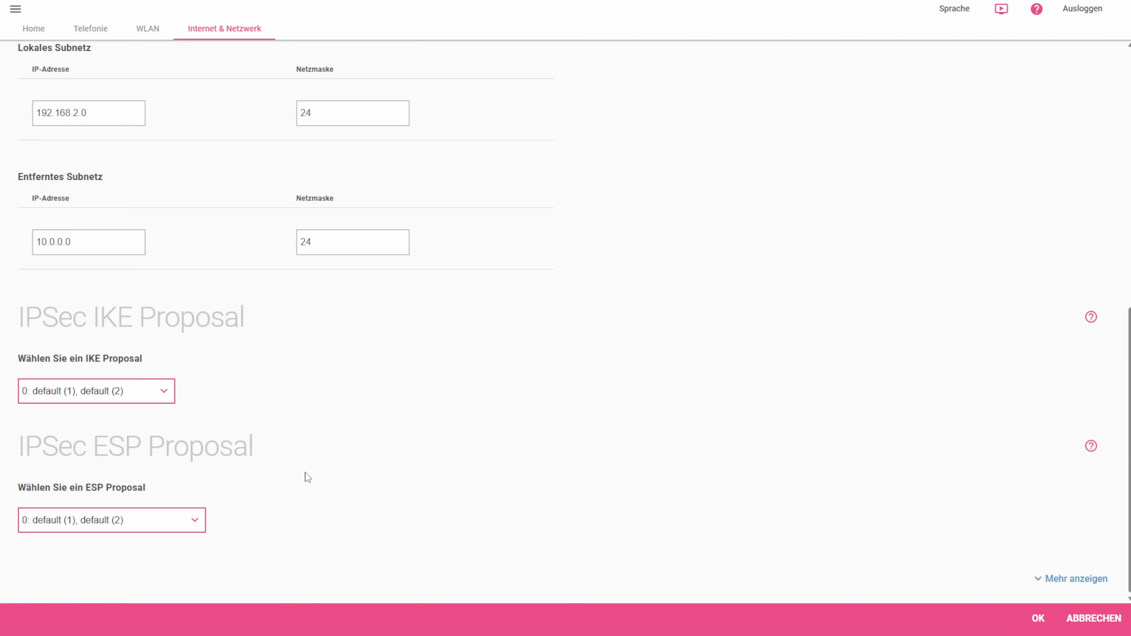
left_click(1039, 620)
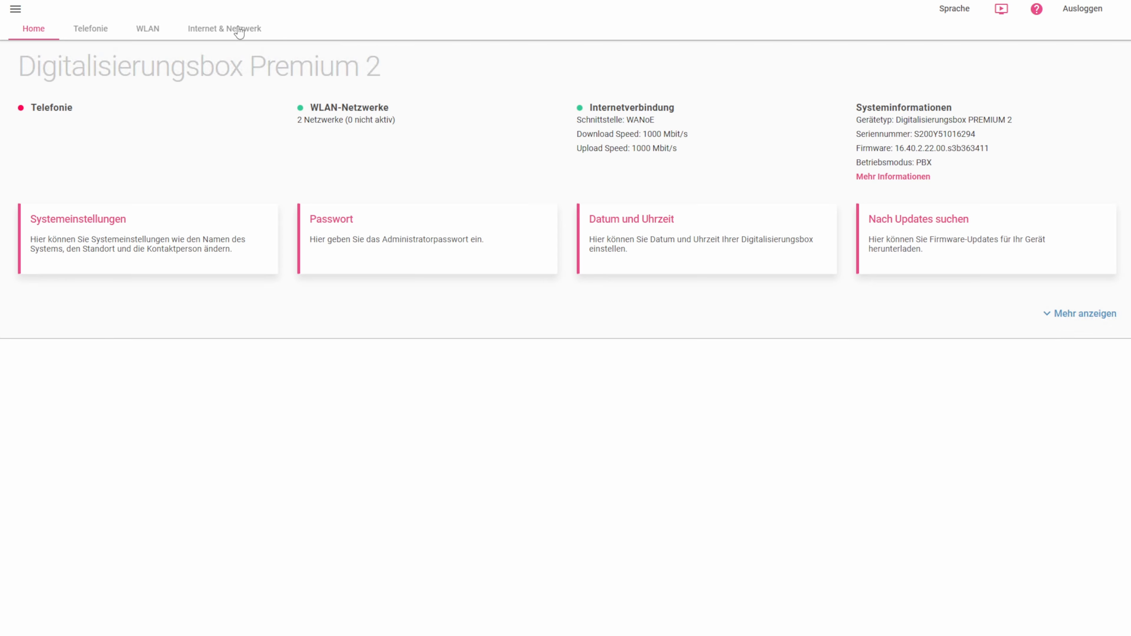
- On the Digitalisierungsbox Premium 2, check the network overview and the local network's IPv4 and DHCP configuration
left_click(239, 30)
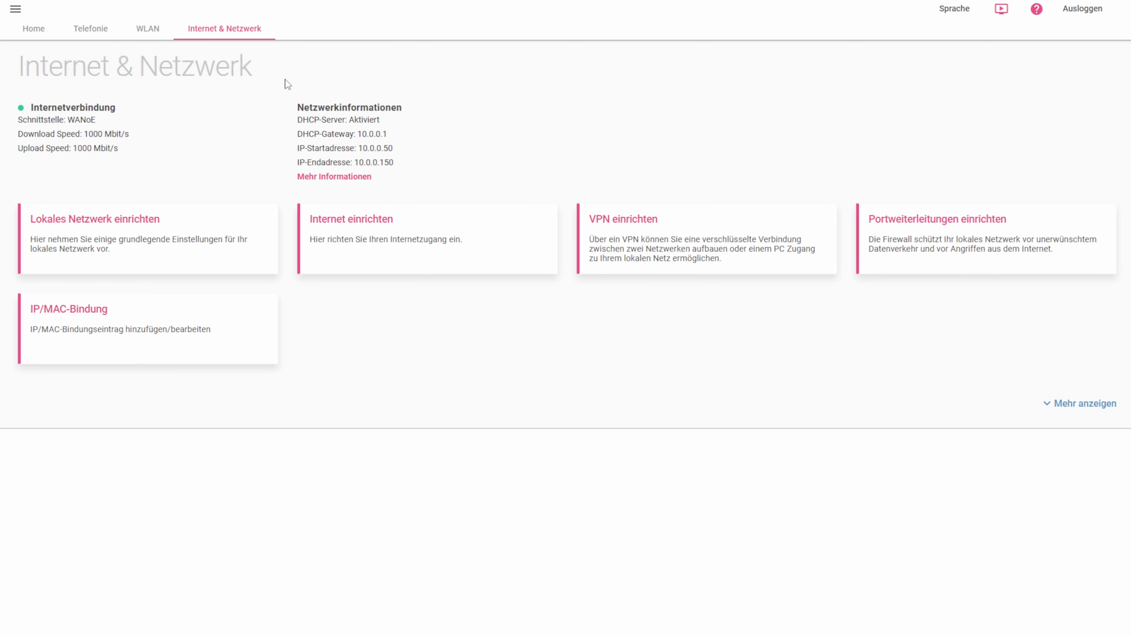
left_click(335, 177)
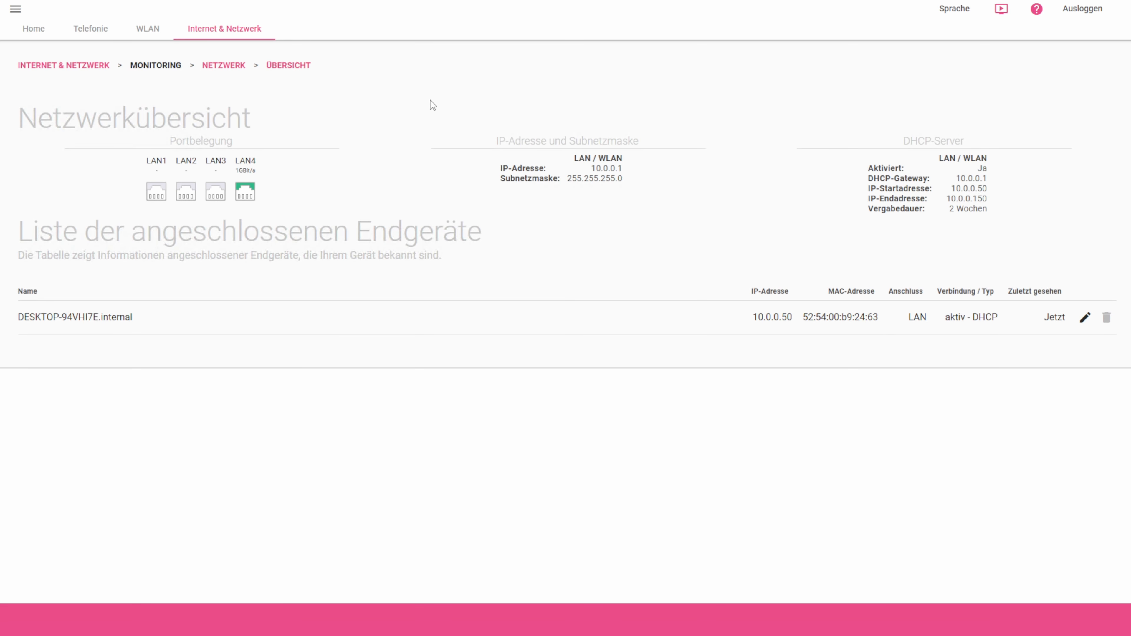
left_click(238, 33)
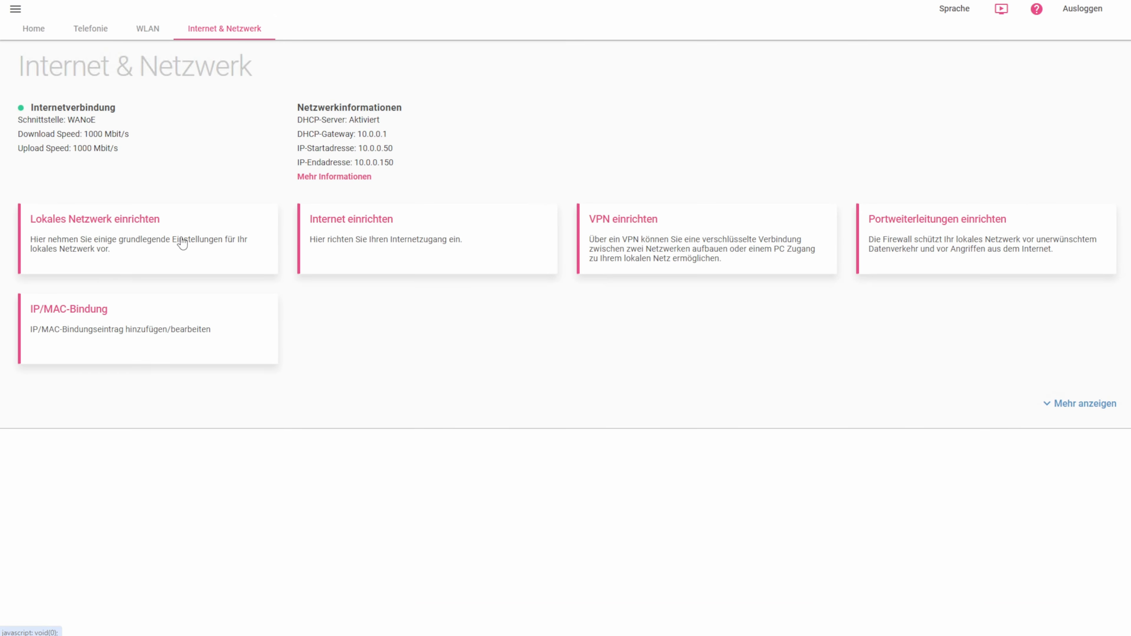
left_click(172, 253)
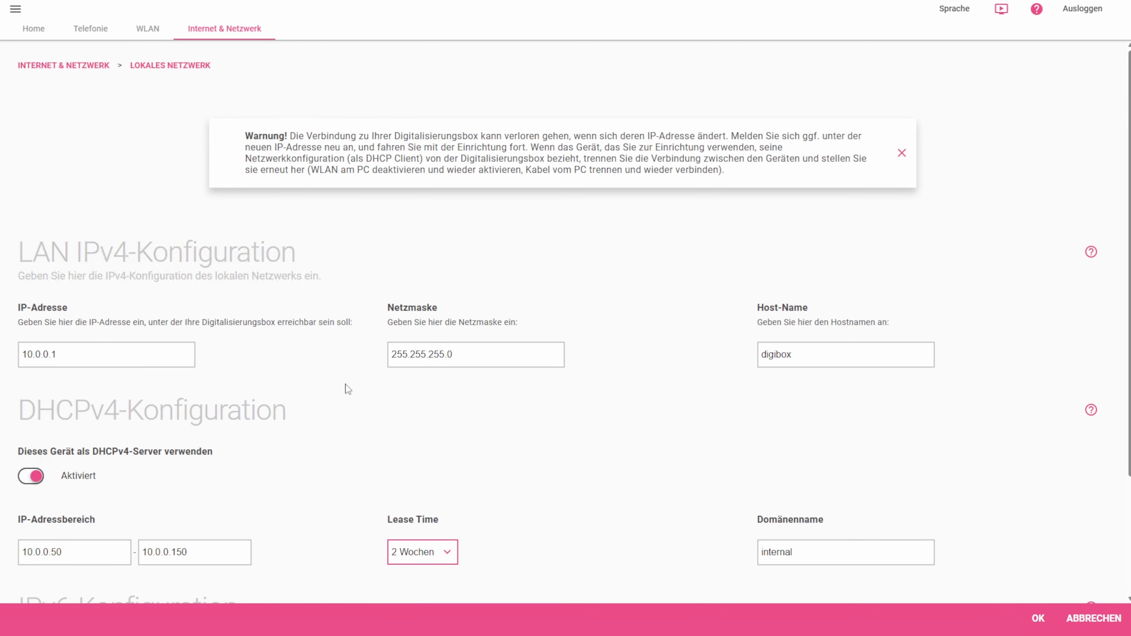
left_click(243, 32)
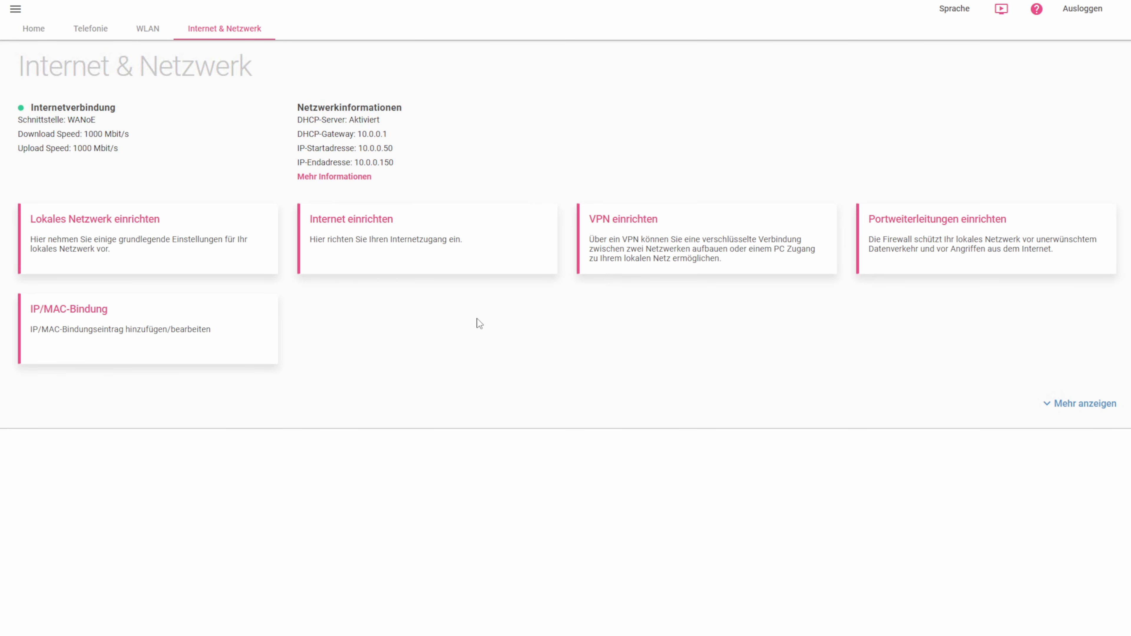
- Start a network-to-network VPN connection described as "Vernetzung Bonn und Frankfurt" with local ID DigiBox-Standort-Bonn and remote ID DigiBox-Standort-Frankfurt
left_click(737, 252)
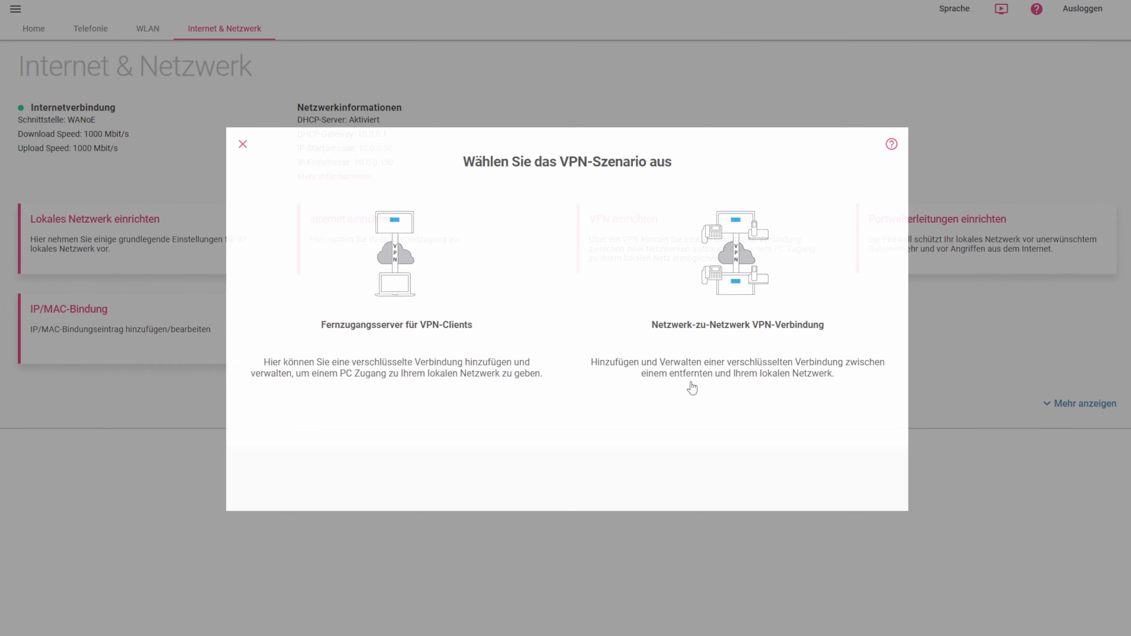
left_click(726, 260)
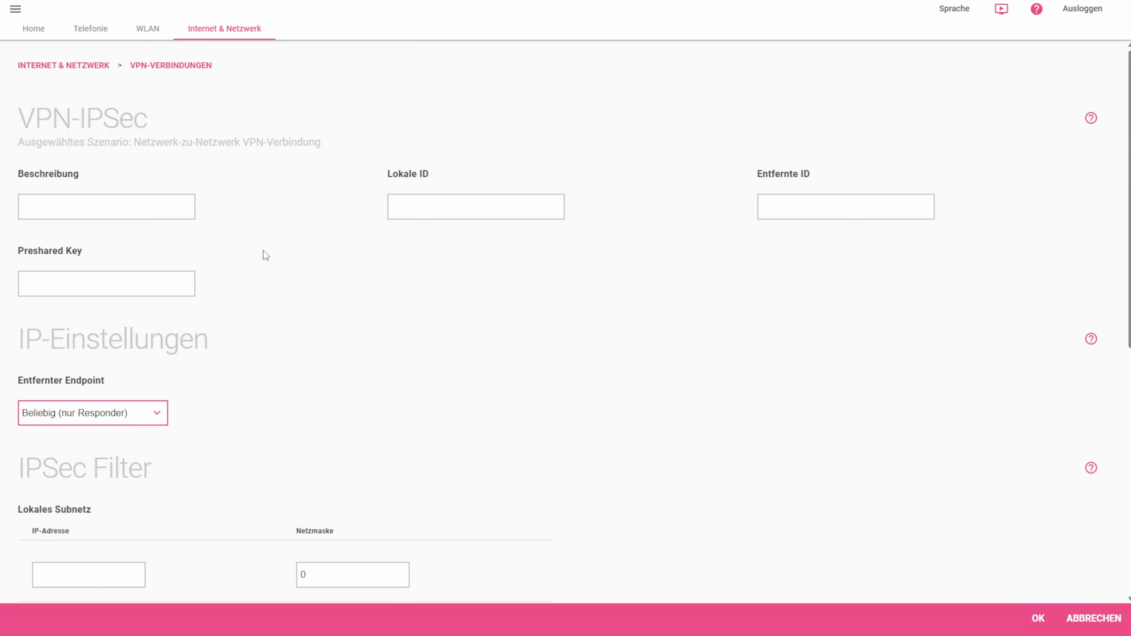
left_click(107, 206)
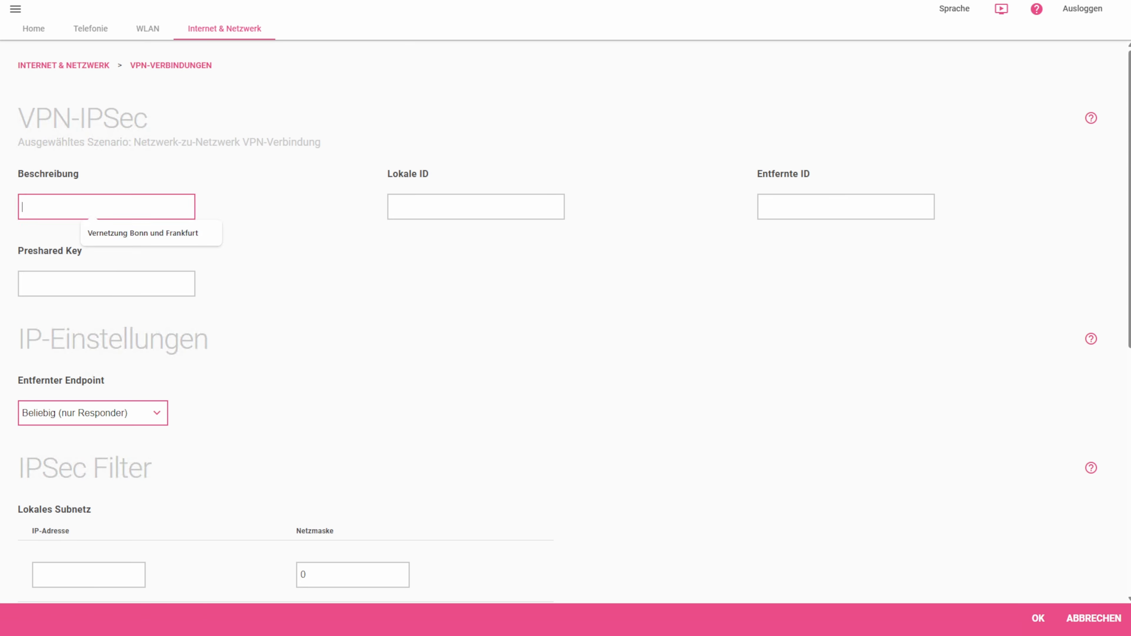
left_click(134, 232)
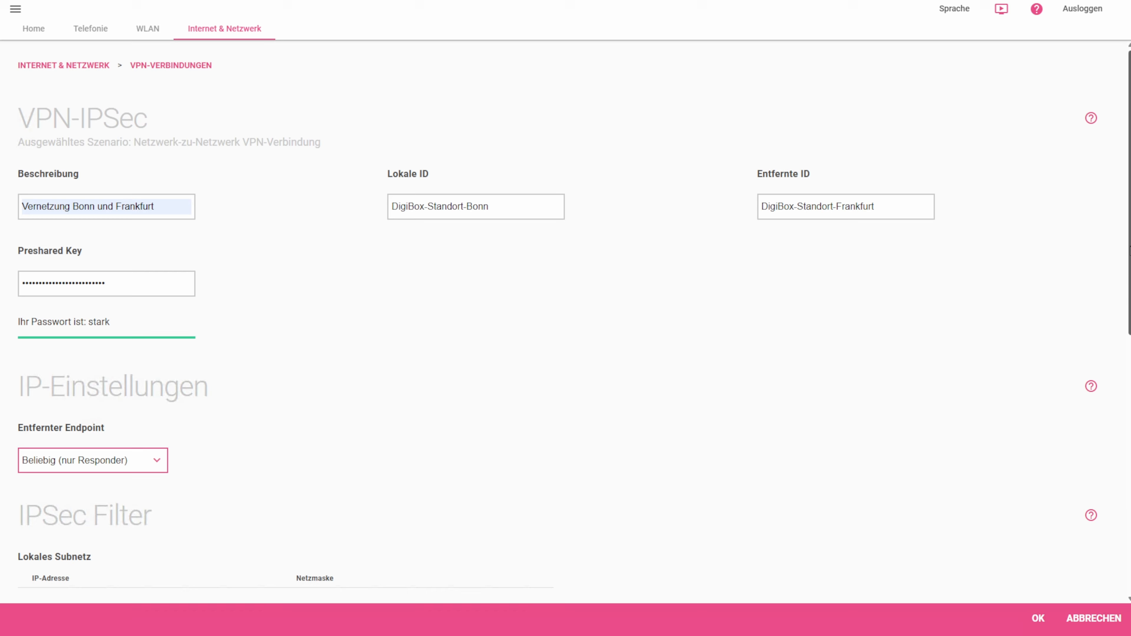
- Set the remote endpoint to IP address 46.128.201.24, the local subnet to 10.0.0.0 and the remote subnet to 192.168.2.0, both with netmask 24
left_click_drag(1128, 250, 1123, 410)
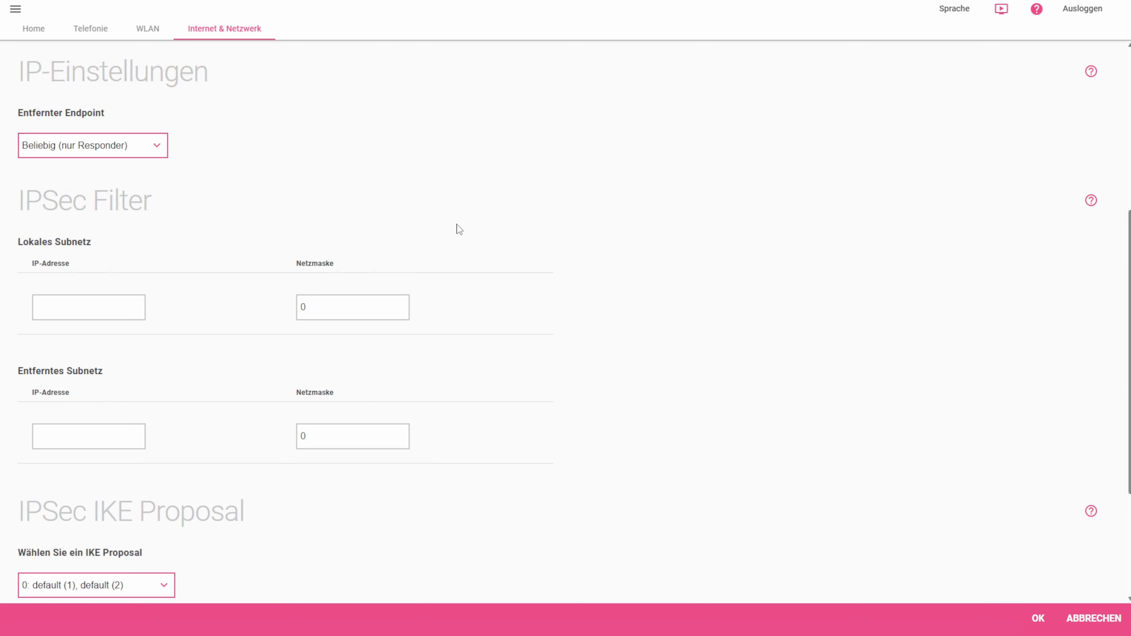
left_click(119, 152)
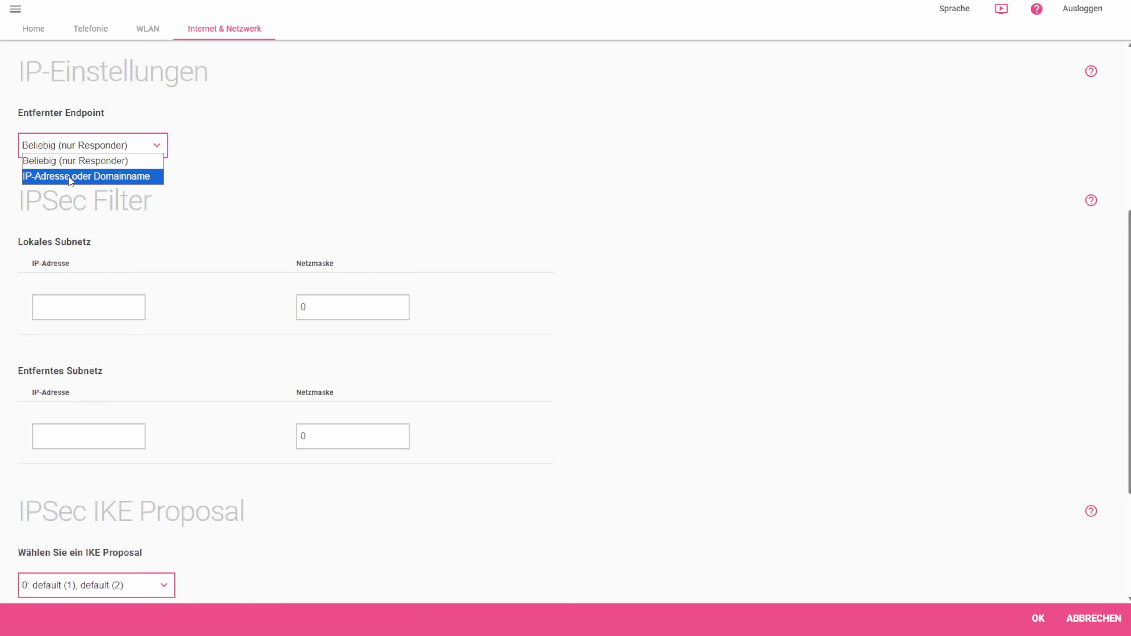
left_click(107, 178)
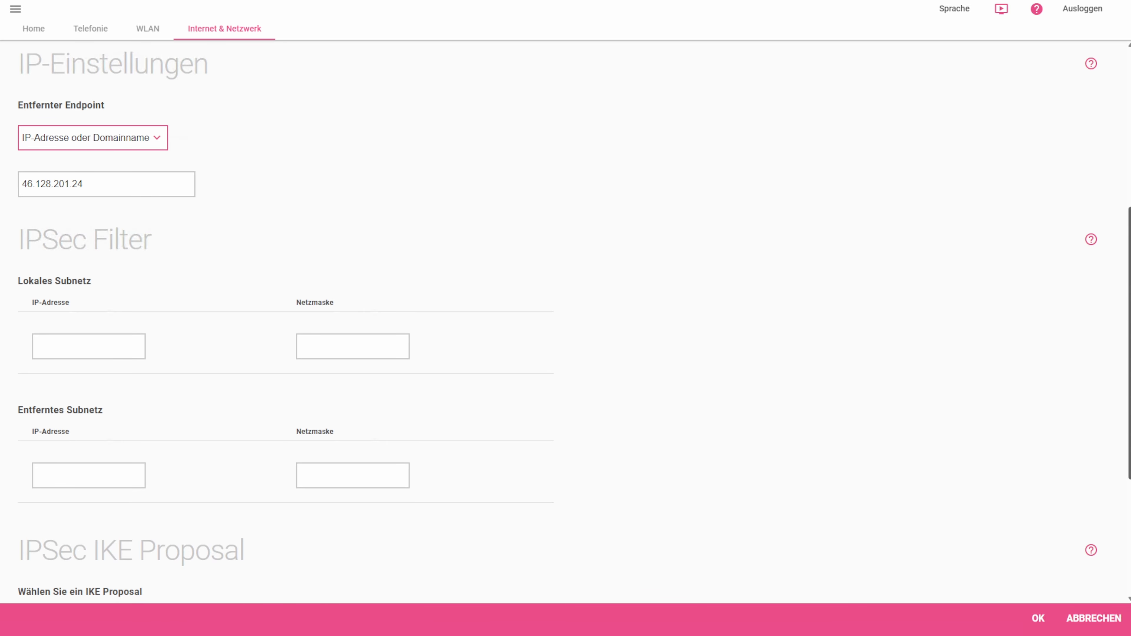
left_click_drag(1128, 270, 1119, 349)
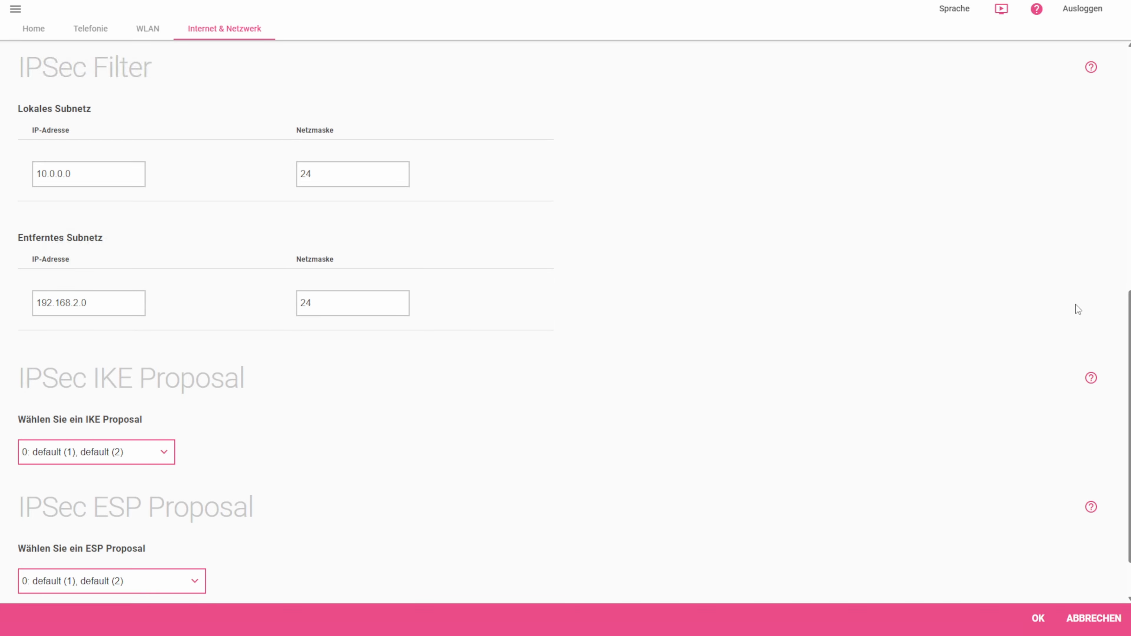
- Save the VPN connection with the default IKE and ESP proposals and establish the Vernetzung Bonn und Frankfurt tunnel
left_click_drag(1128, 305, 1128, 352)
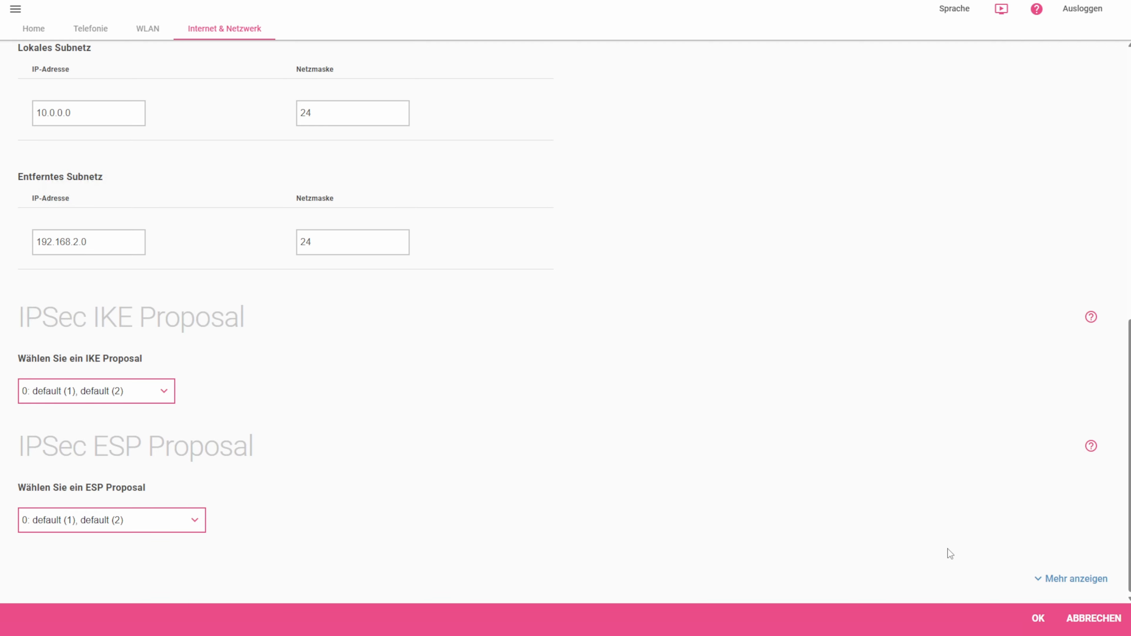
left_click(1038, 620)
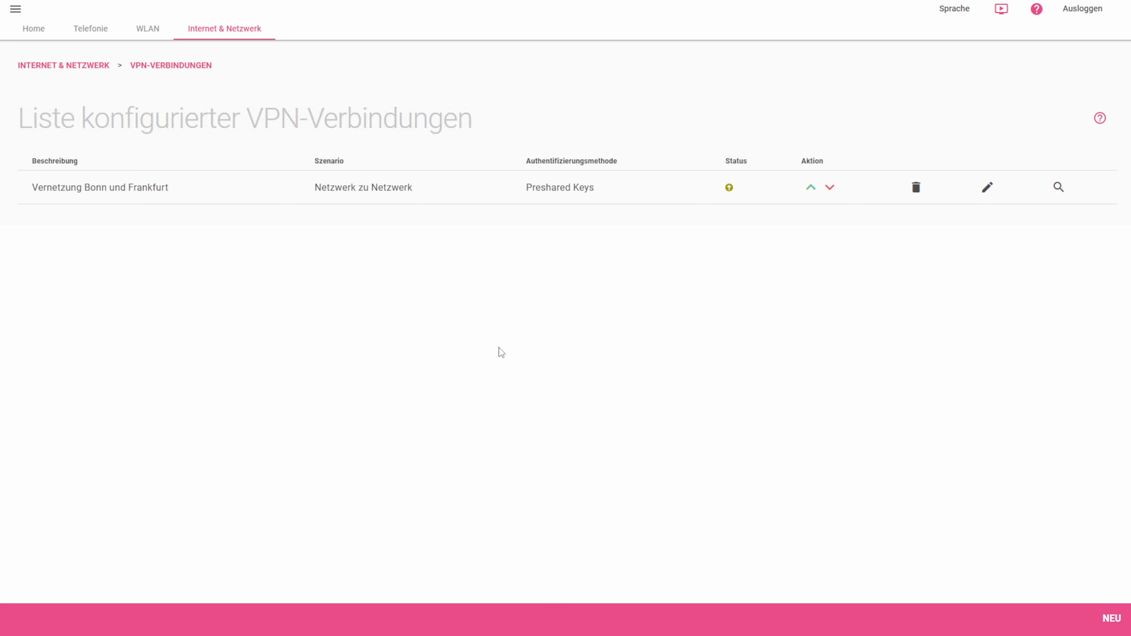
left_click(810, 188)
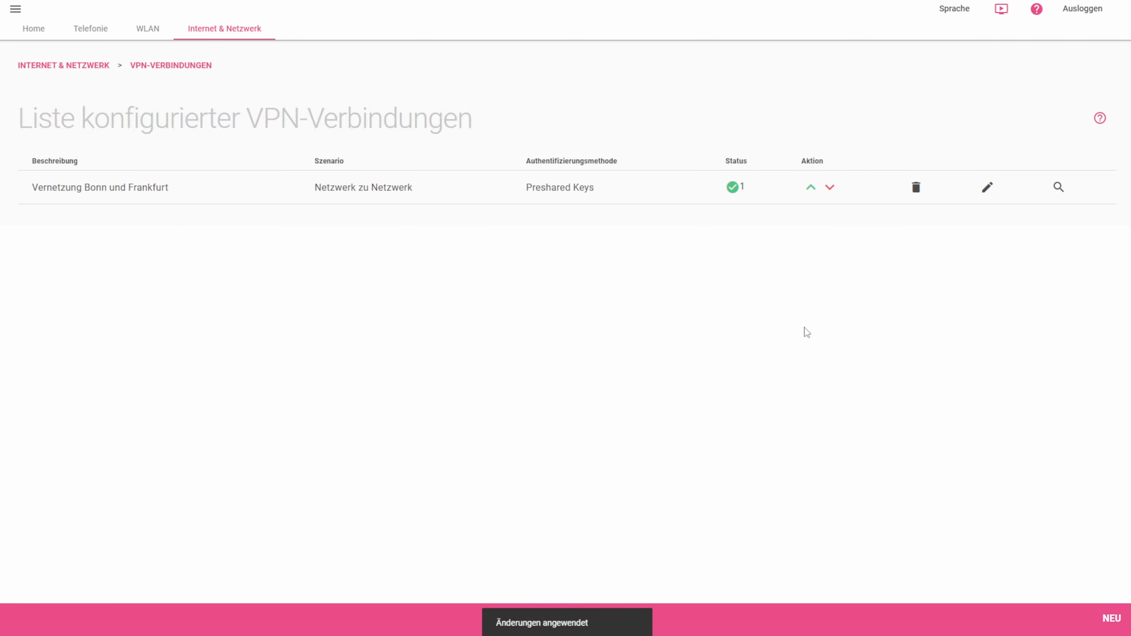